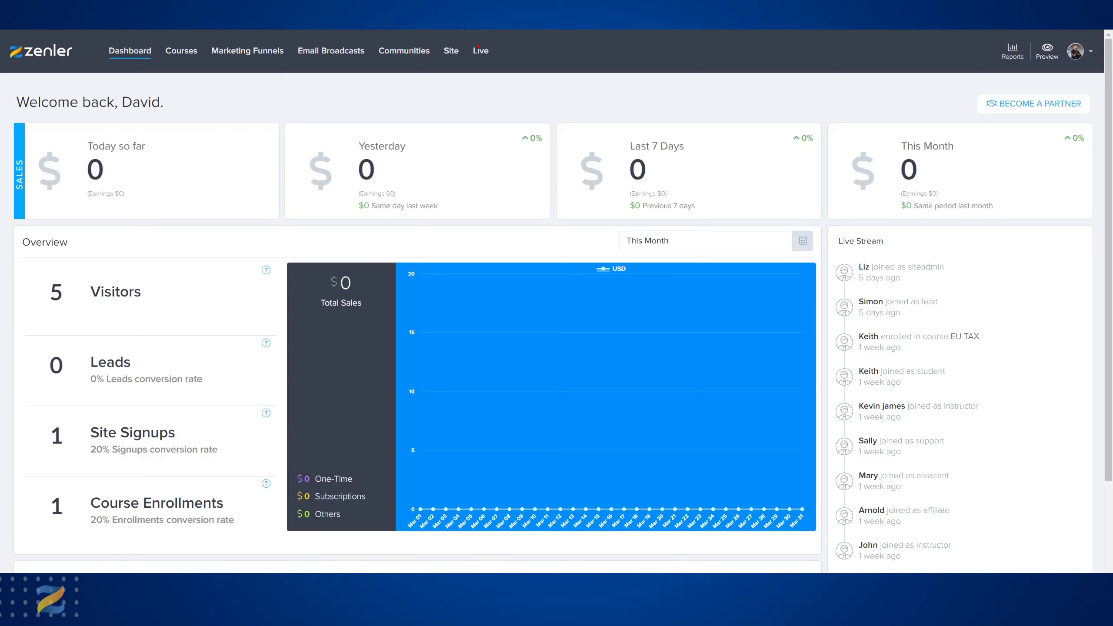
# - Start a new coupon from the coupons section and generate its coupon code automatically
pyautogui.click(450, 51)
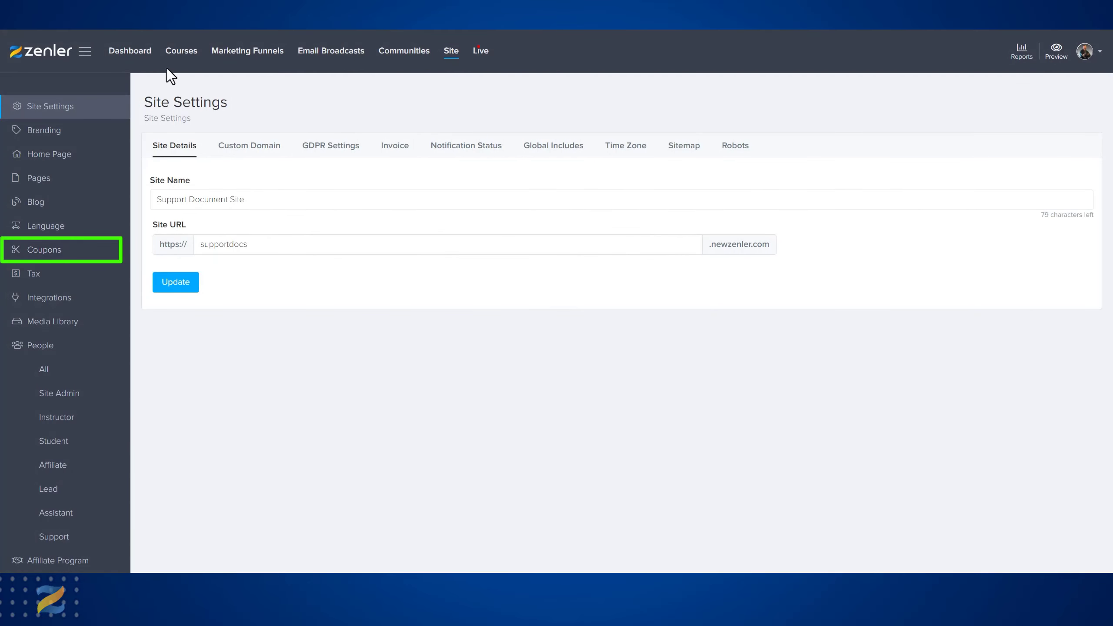
pyautogui.click(178, 52)
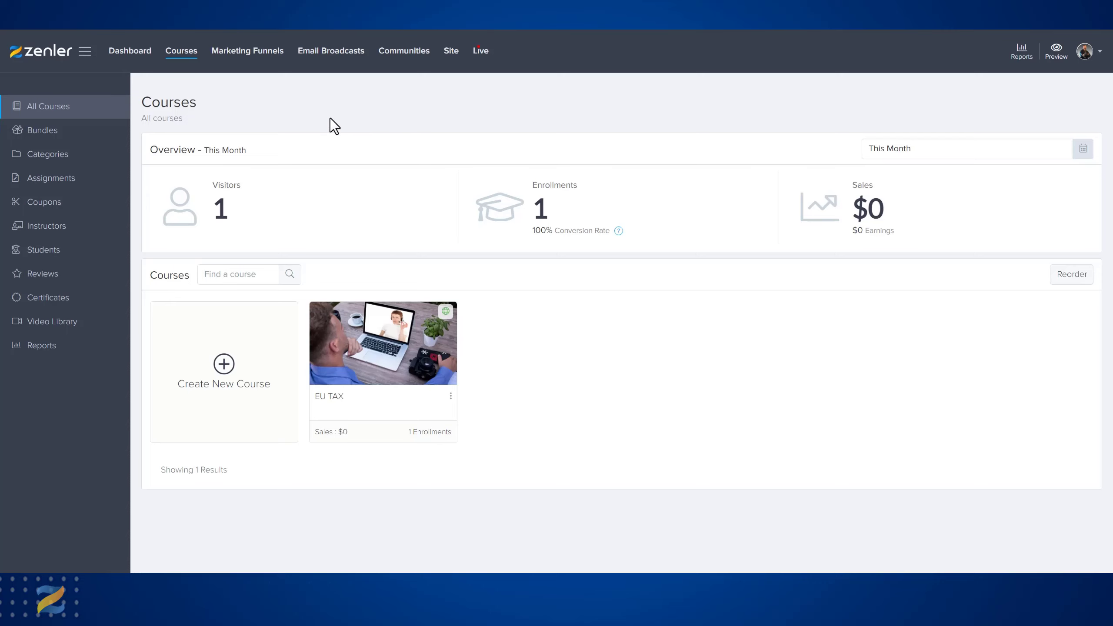
pyautogui.click(50, 203)
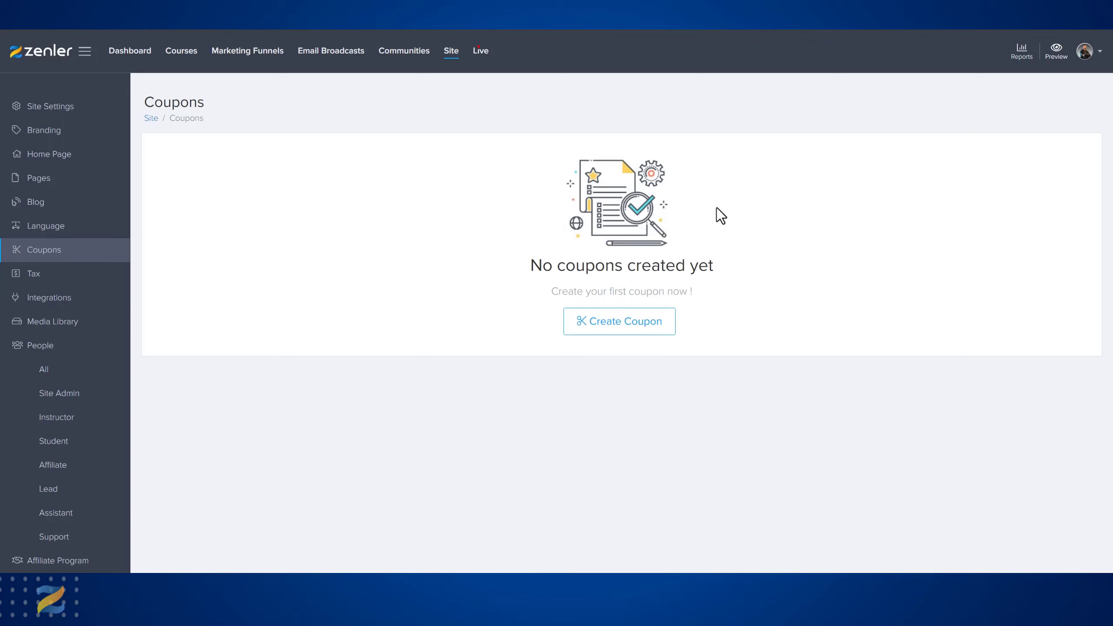
pyautogui.click(611, 324)
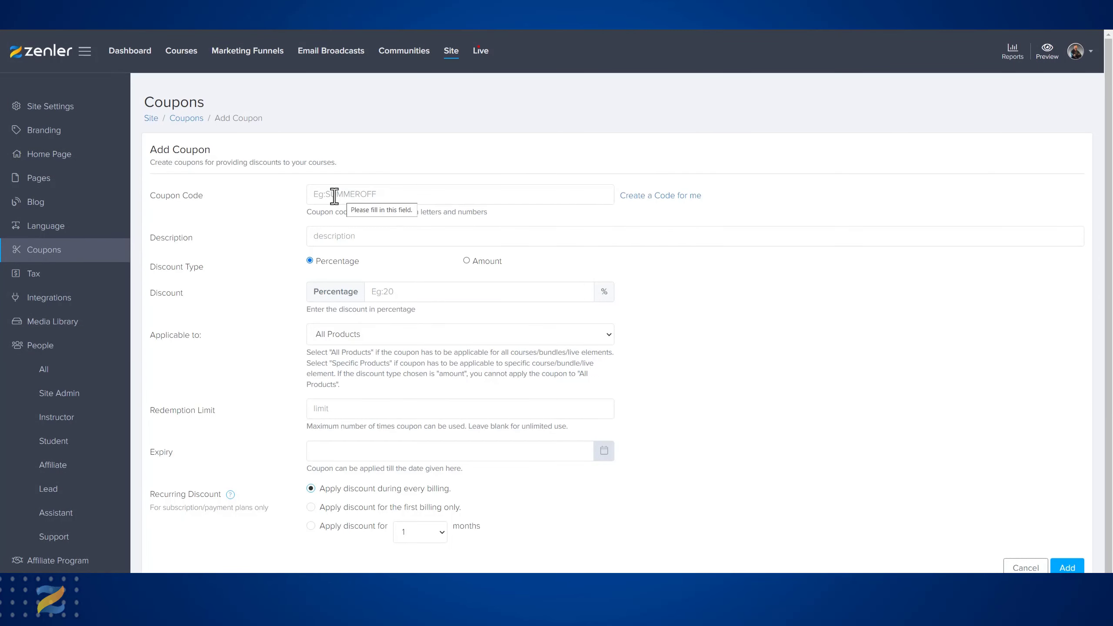
pyautogui.click(638, 198)
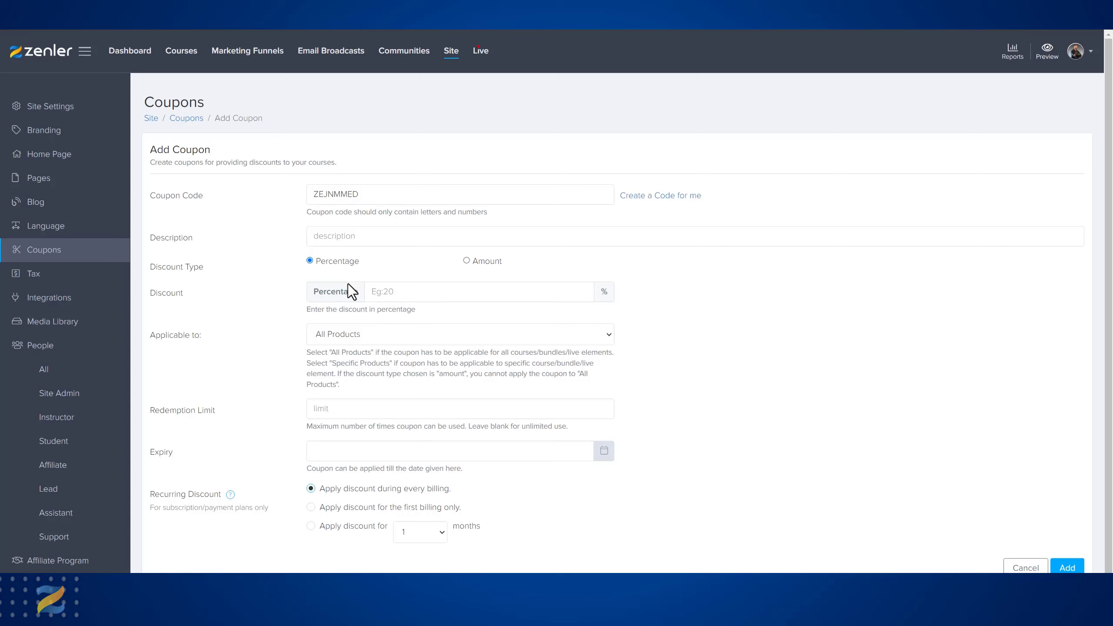
# - Set the coupon's discount to 50, trying the Amount discount type before returning to Percentage
pyautogui.click(387, 292)
pyautogui.write('50')
pyautogui.click(466, 260)
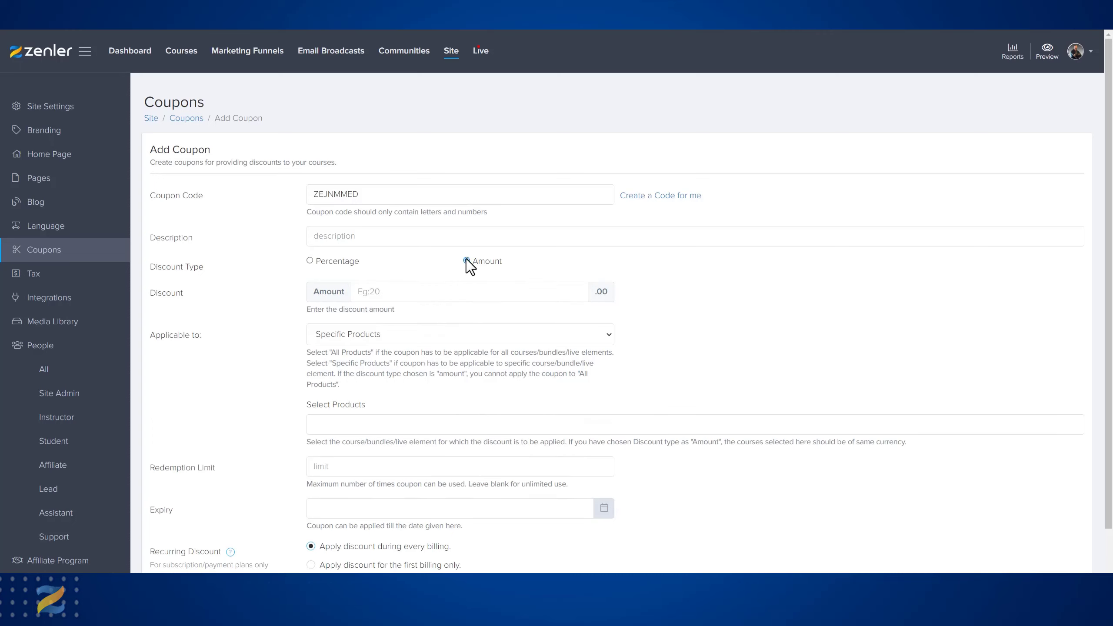
pyautogui.click(371, 292)
pyautogui.write('50')
pyautogui.click(312, 260)
# - Make the coupon applicable to Specific Products, choose 121 Therapy Session, and open its pricing plans
pyautogui.click(609, 335)
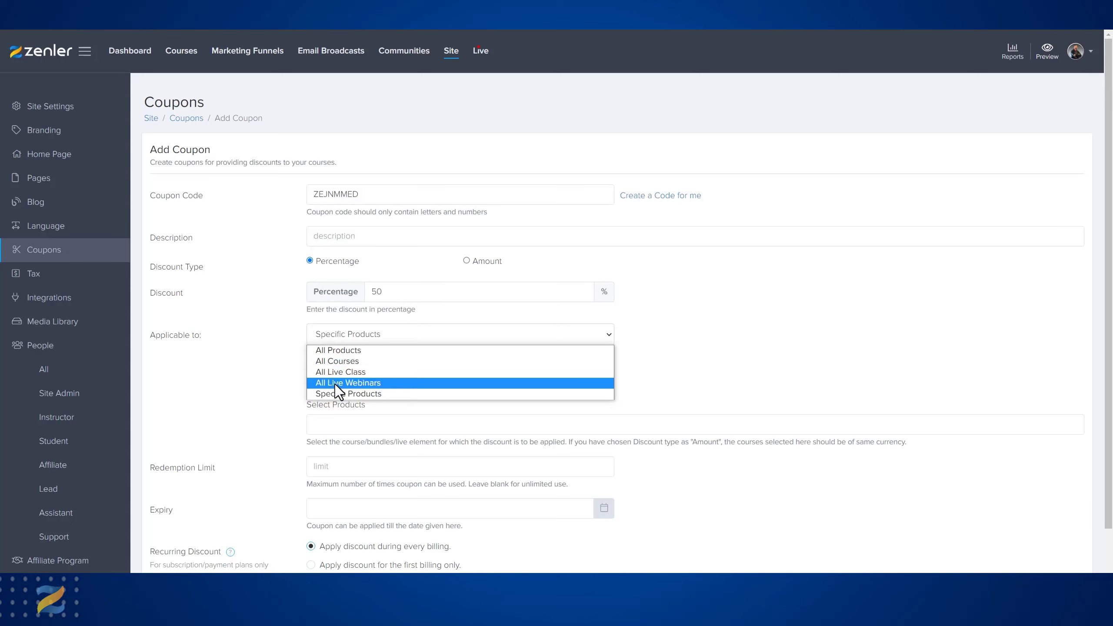
pyautogui.click(363, 394)
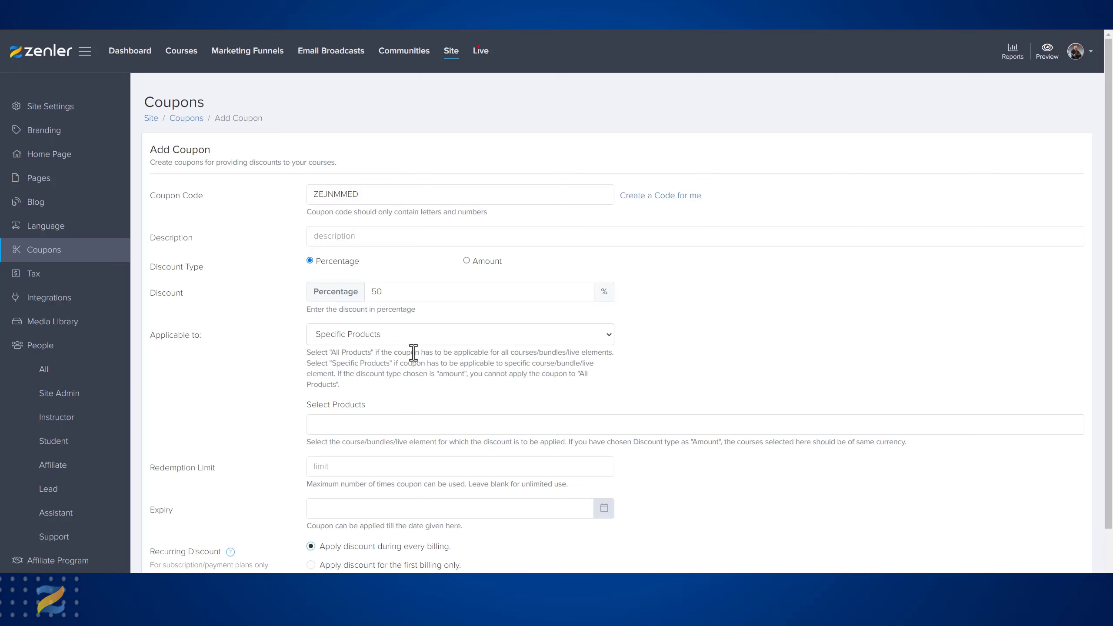
pyautogui.scroll(-1, 413, 352)
pyautogui.click(351, 371)
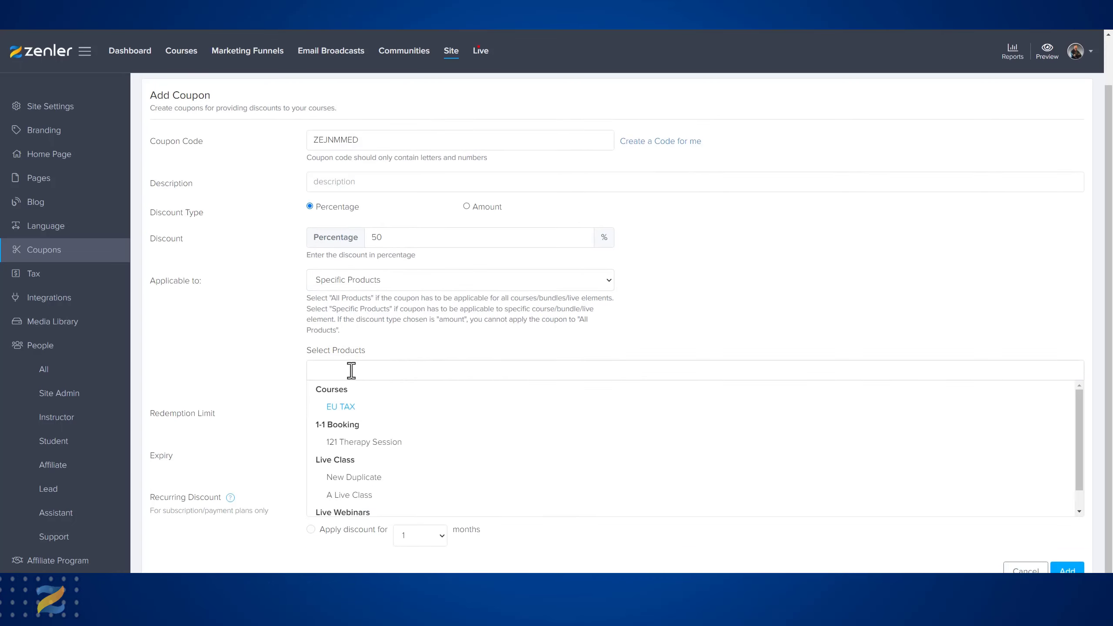
pyautogui.click(362, 442)
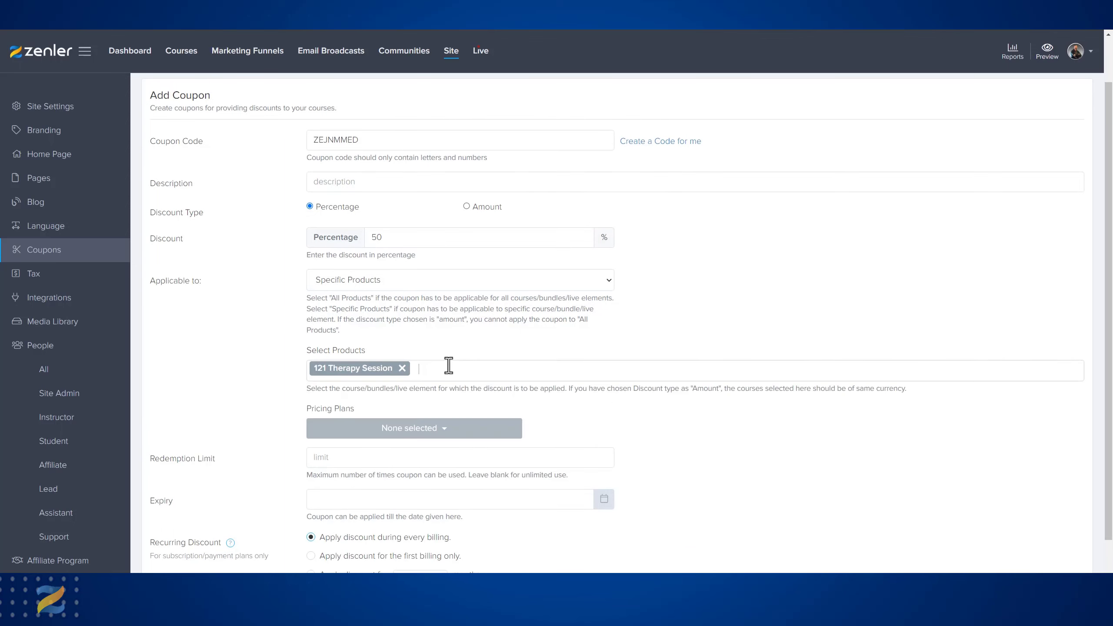
pyautogui.click(446, 436)
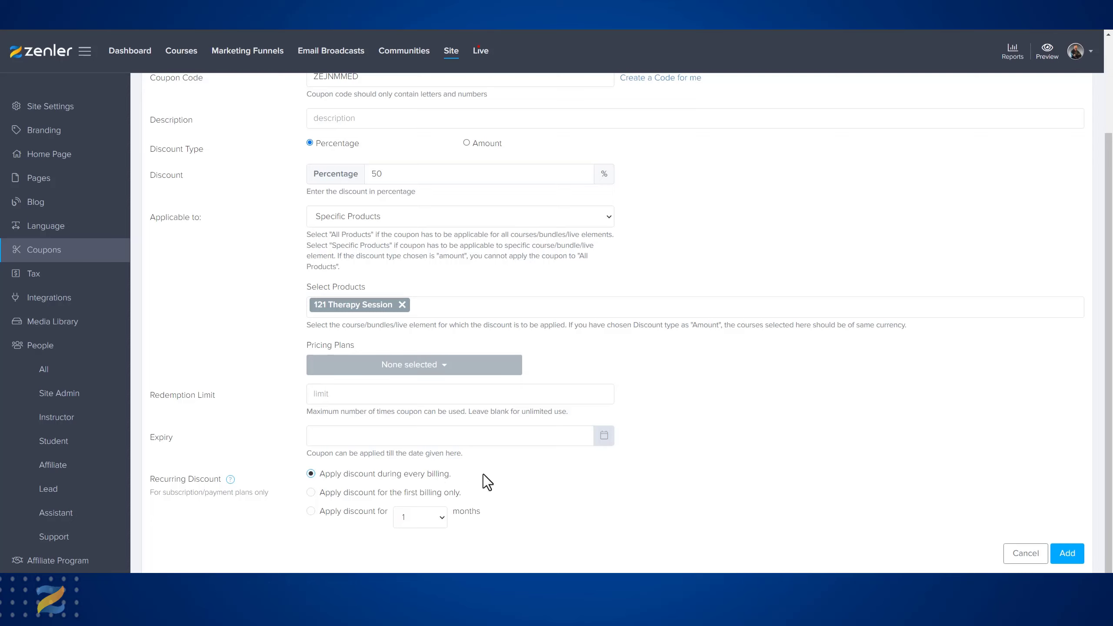
# - Set the recurring discount to apply for 6 months
pyautogui.click(310, 511)
pyautogui.click(441, 520)
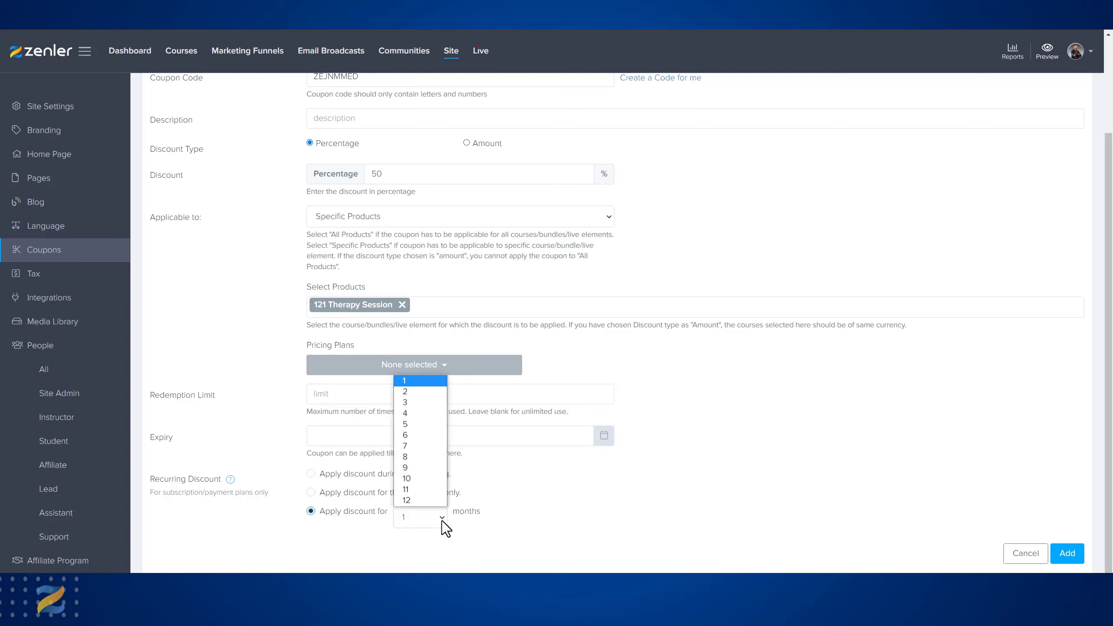
pyautogui.click(426, 437)
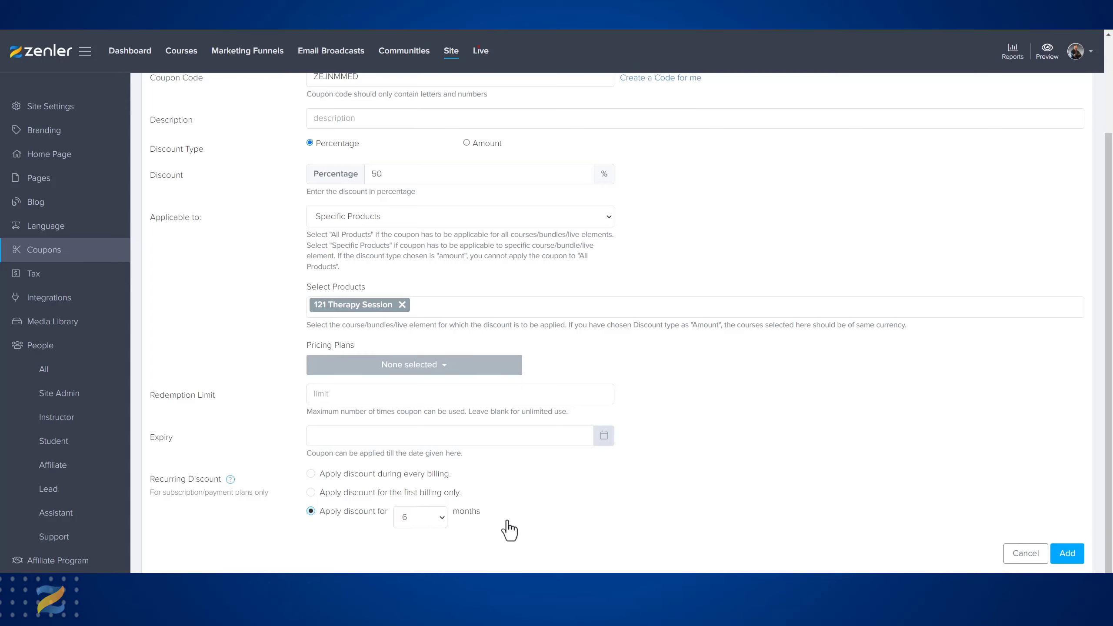
pyautogui.click(442, 520)
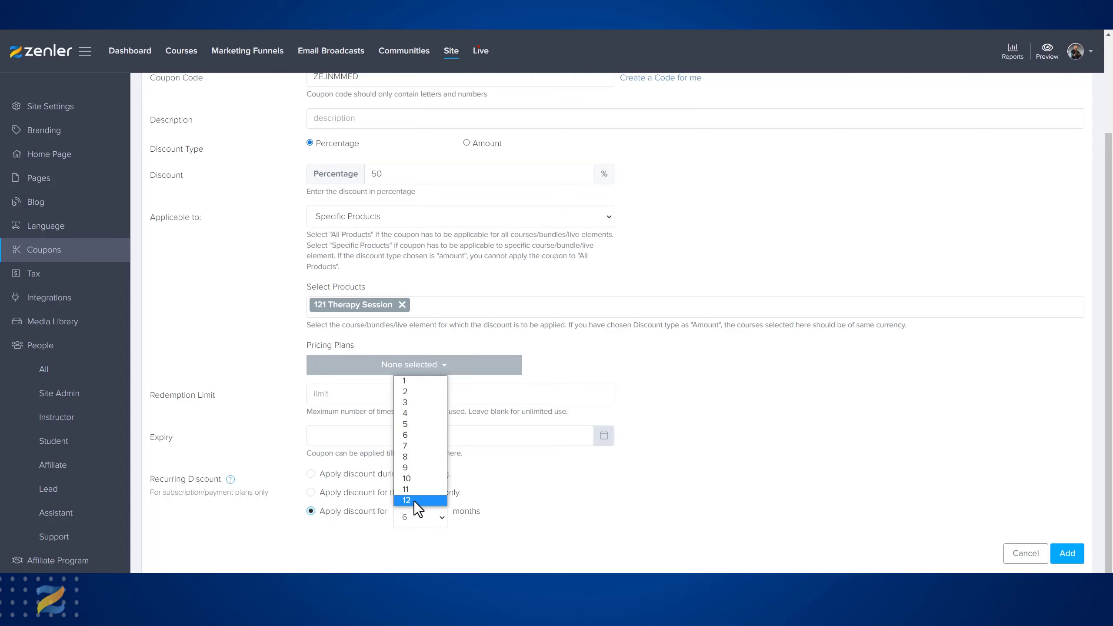
pyautogui.click(586, 525)
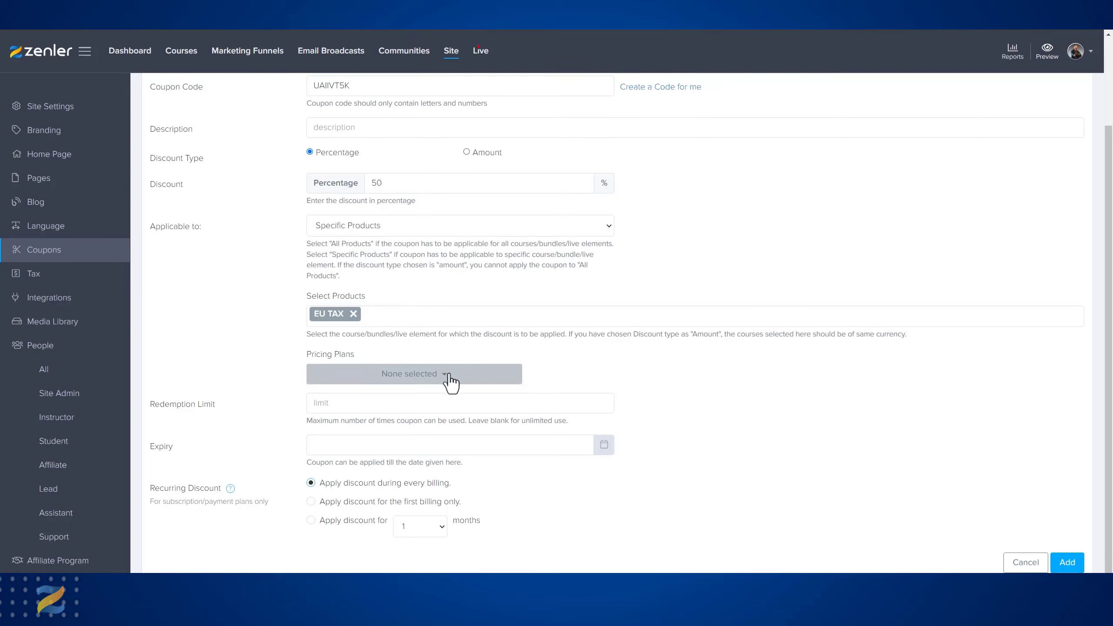
# - Limit the coupon to the EU TAX course's Buy Now pricing plan and add the coupon
pyautogui.click(446, 374)
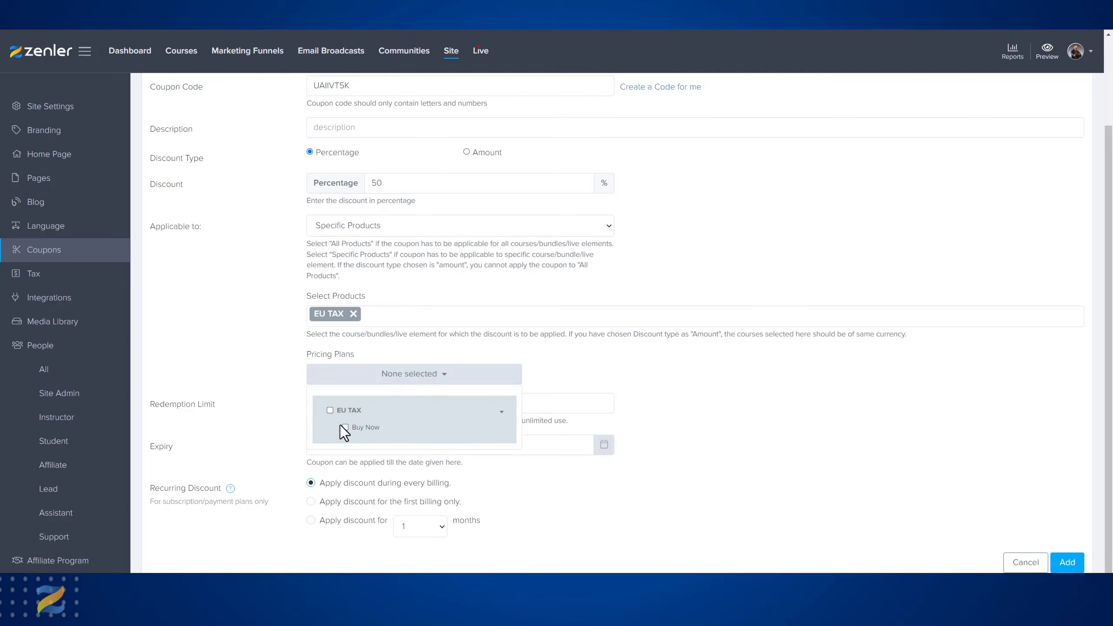
pyautogui.click(345, 426)
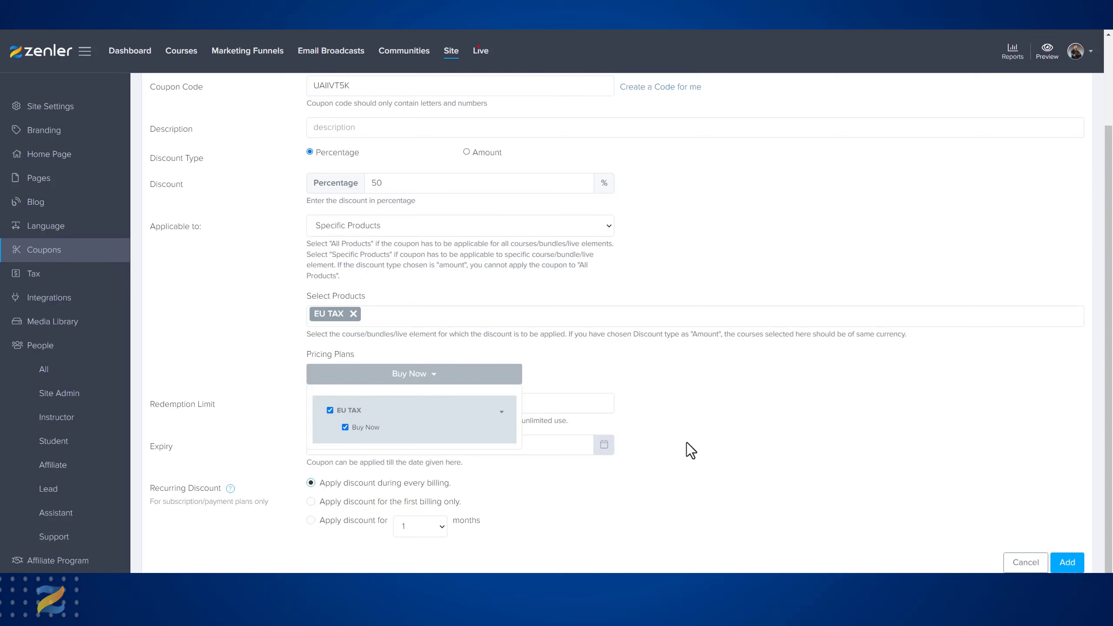
pyautogui.click(734, 435)
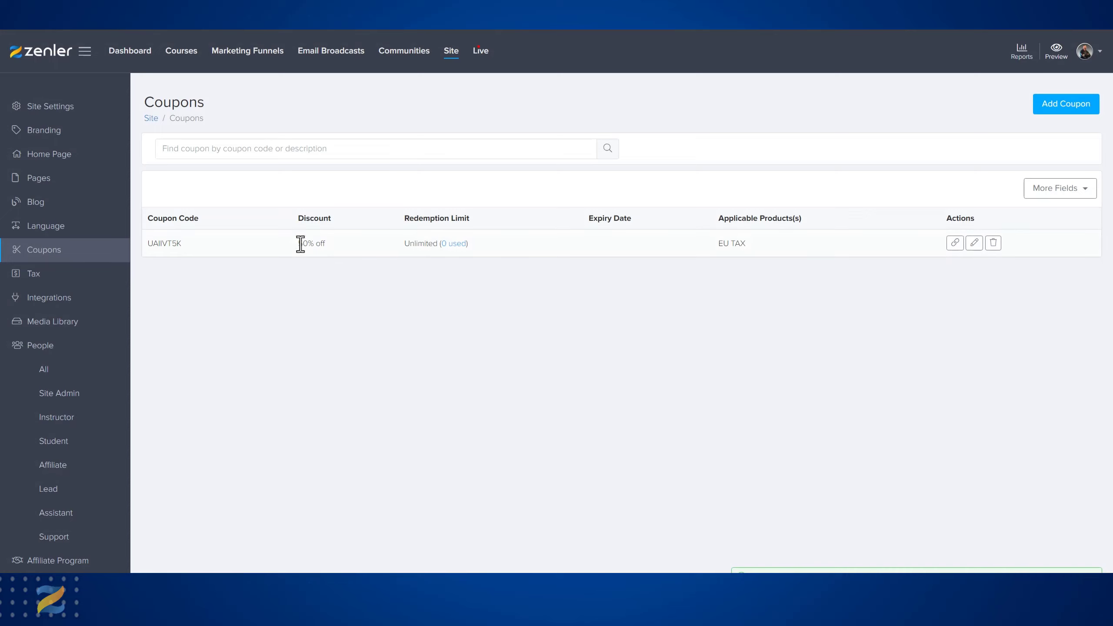
# - Review the new coupon's discount, applicable product and coupon code in the coupon list
pyautogui.moveTo(299, 244); pyautogui.dragTo(334, 244)
pyautogui.click(318, 296)
pyautogui.moveTo(721, 244); pyautogui.dragTo(718, 244)
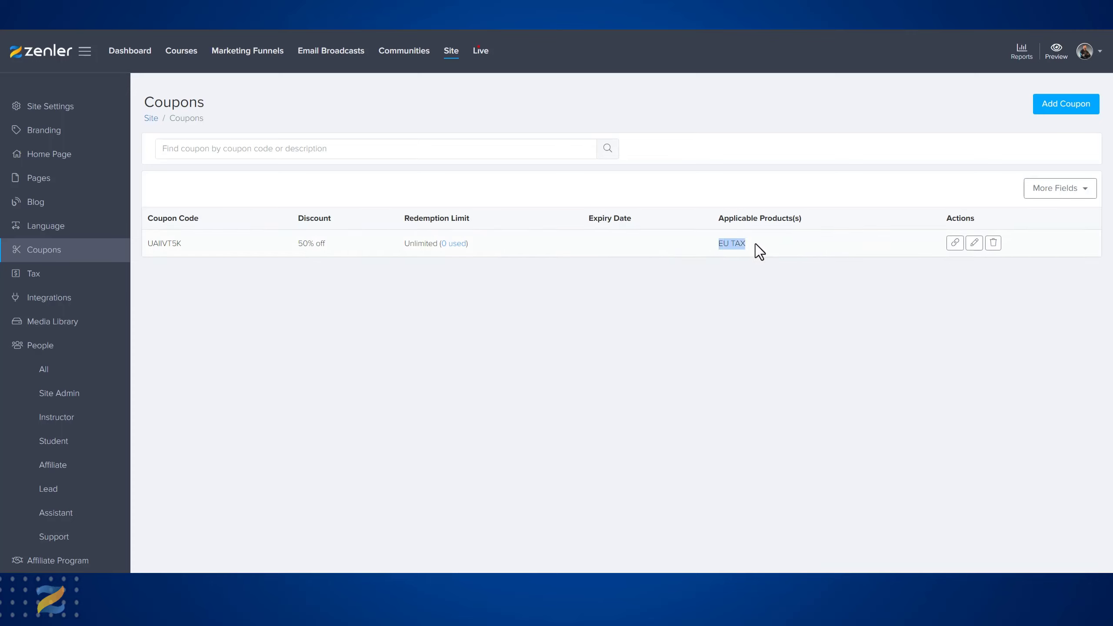
pyautogui.click(810, 306)
pyautogui.moveTo(181, 244); pyautogui.dragTo(147, 244)
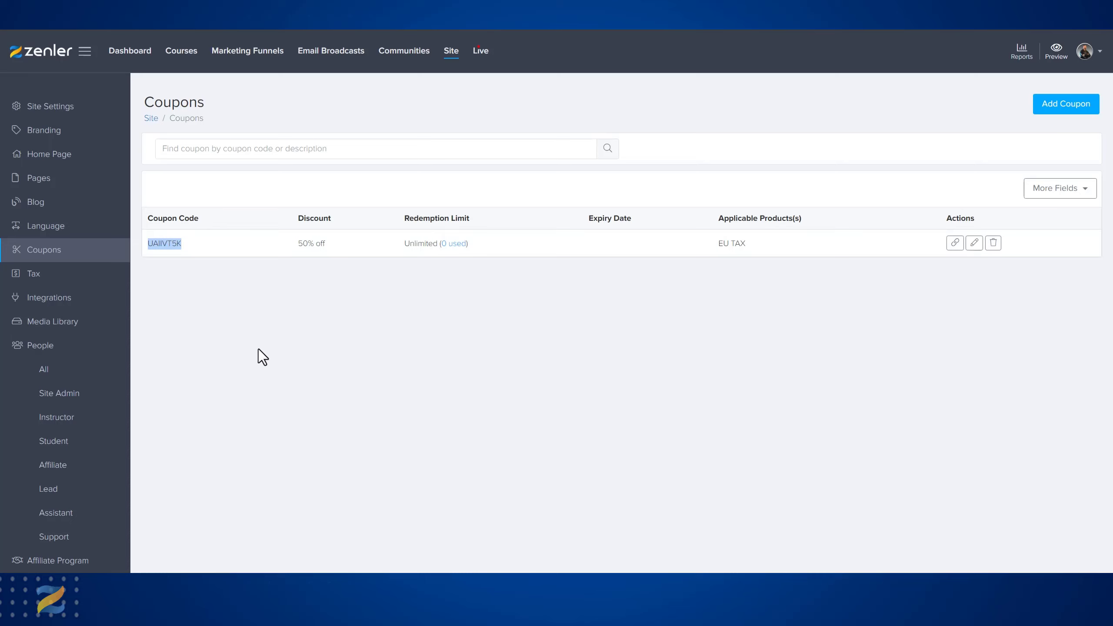
# - Copy the coupon URL for the EU TAX course and open it in a new Incognito window
pyautogui.click(955, 243)
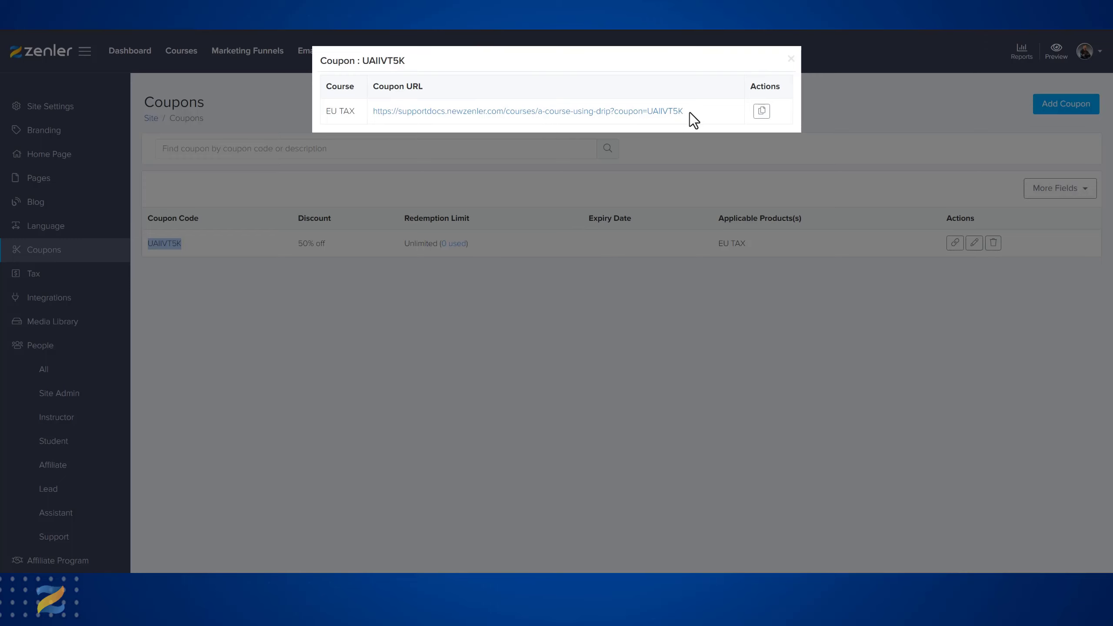
pyautogui.moveTo(697, 113); pyautogui.dragTo(370, 113)
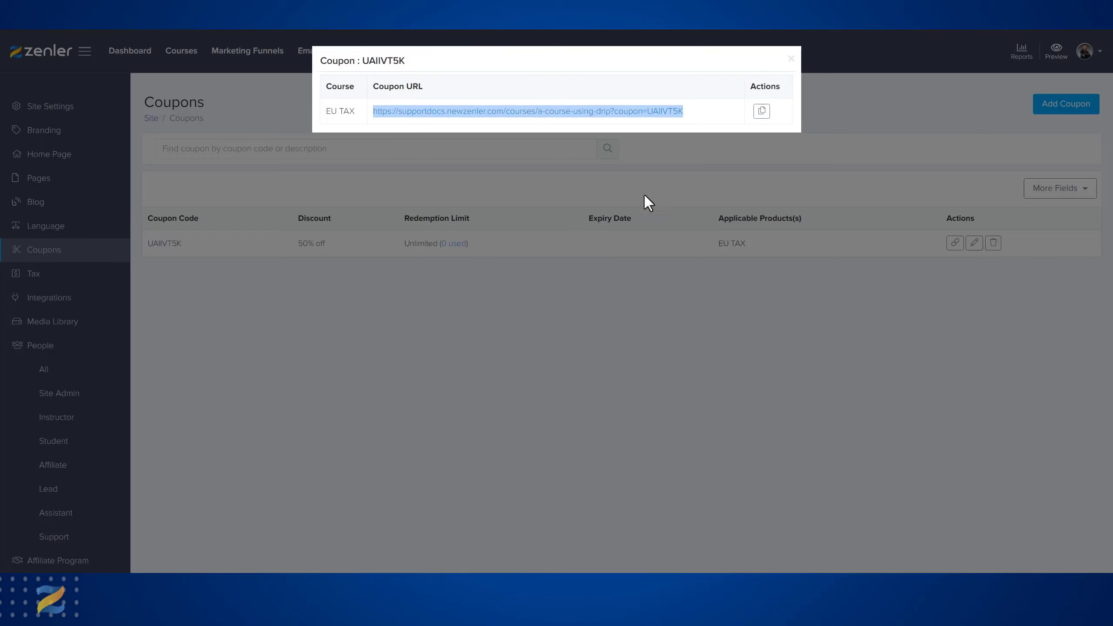
pyautogui.click(761, 112)
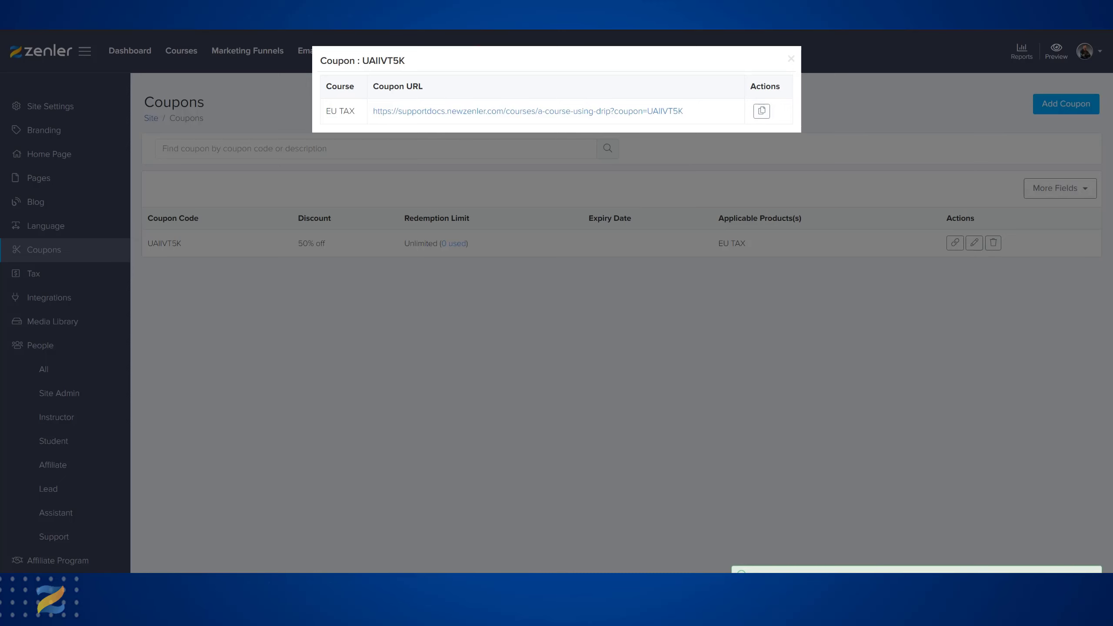
pyautogui.hotkey('alt', 'f')
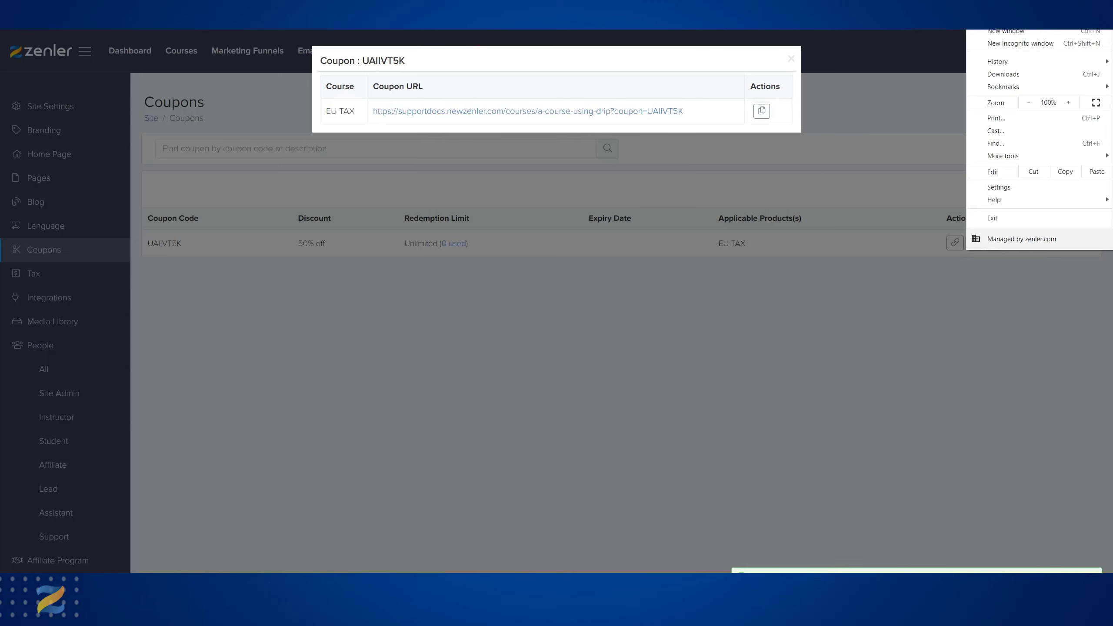
pyautogui.click(1022, 46)
pyautogui.hotkey('ctrl', 'v')
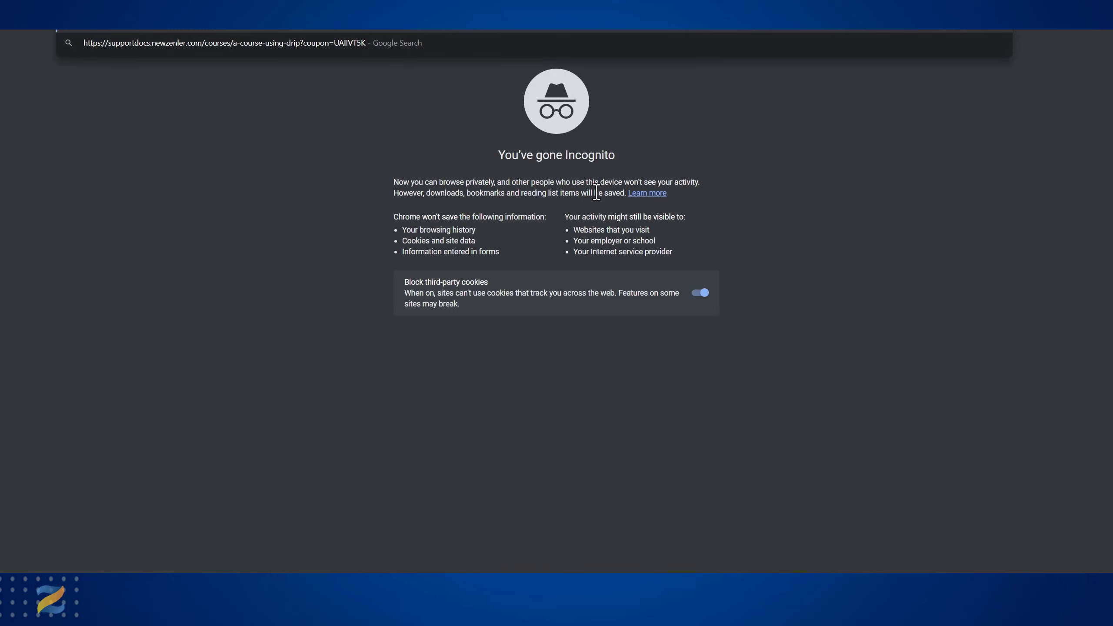
pyautogui.press('Return')
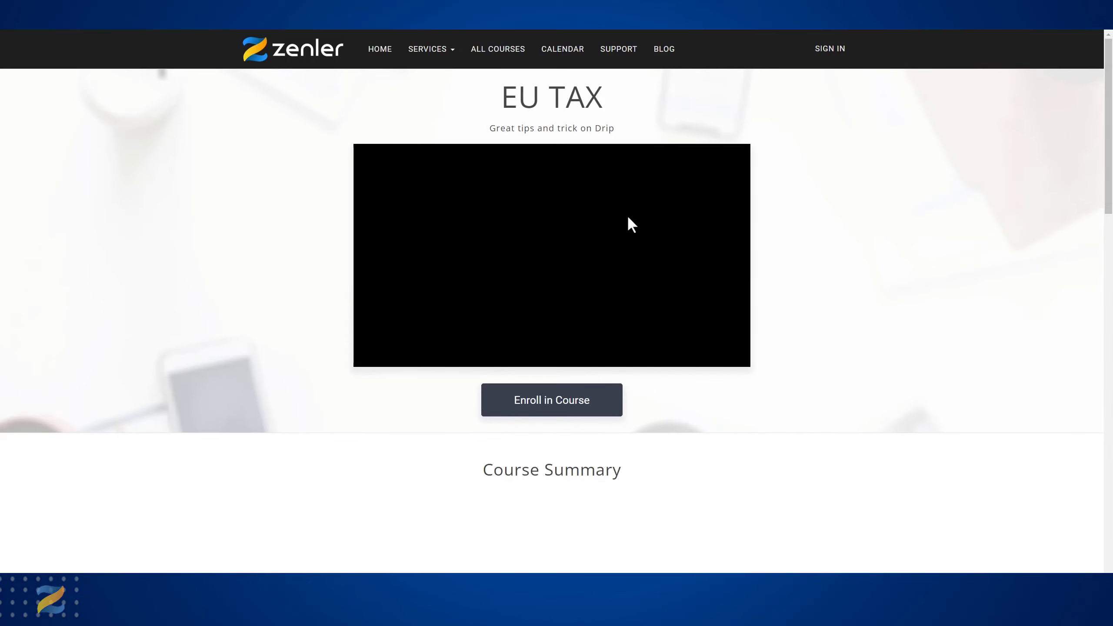
# - Go to the EU TAX course's pricing and compare the original and discounted Buy Now prices
pyautogui.click(542, 408)
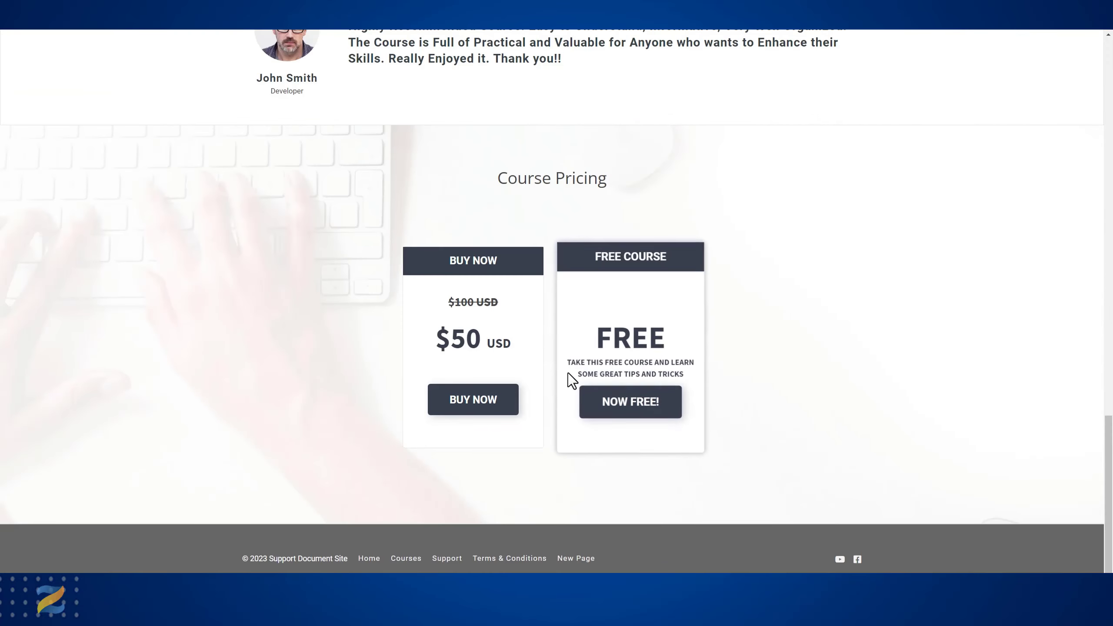
pyautogui.moveTo(447, 300); pyautogui.dragTo(499, 302)
pyautogui.moveTo(450, 337); pyautogui.dragTo(514, 343)
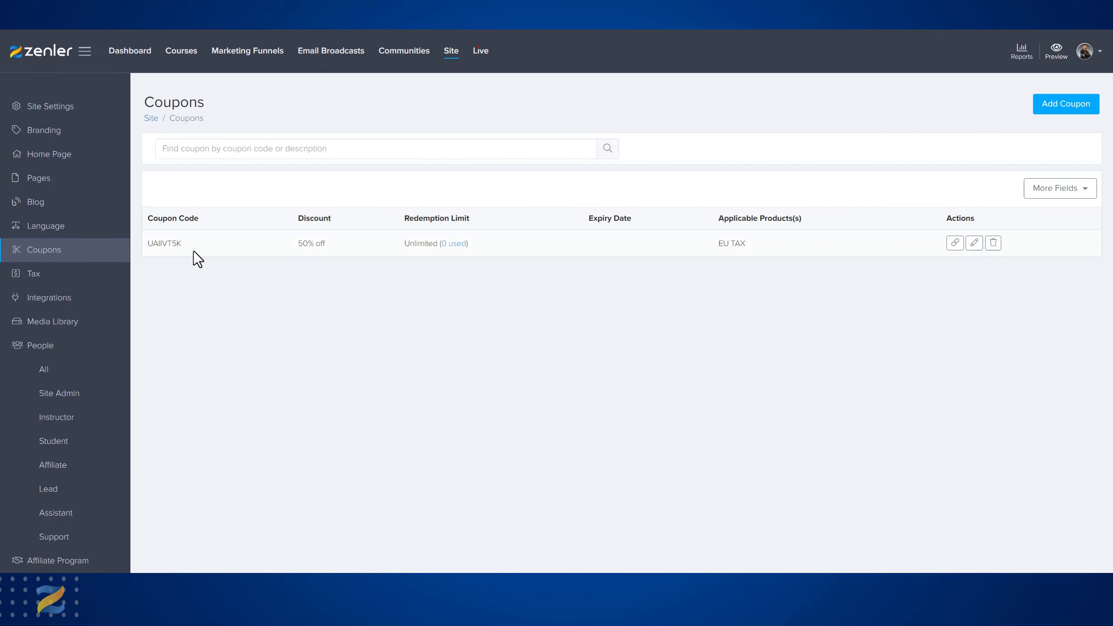
# - Copy the coupon code from the coupon list, redeem it on the EU TAX checkout page, and check the discount in the order summary
pyautogui.moveTo(181, 244); pyautogui.dragTo(144, 243)
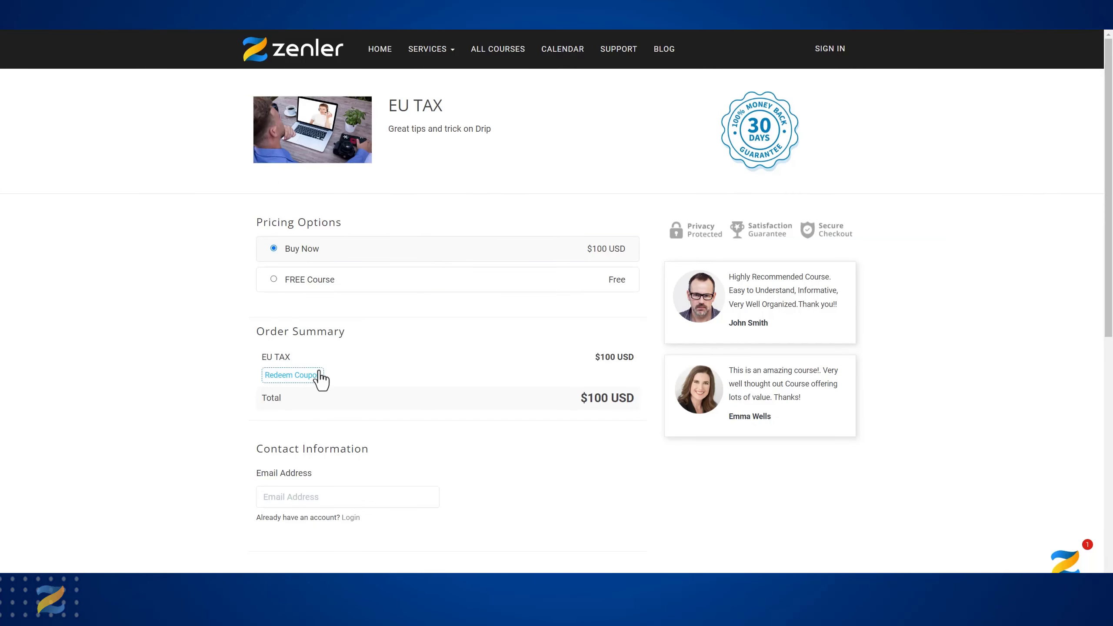
pyautogui.click(315, 376)
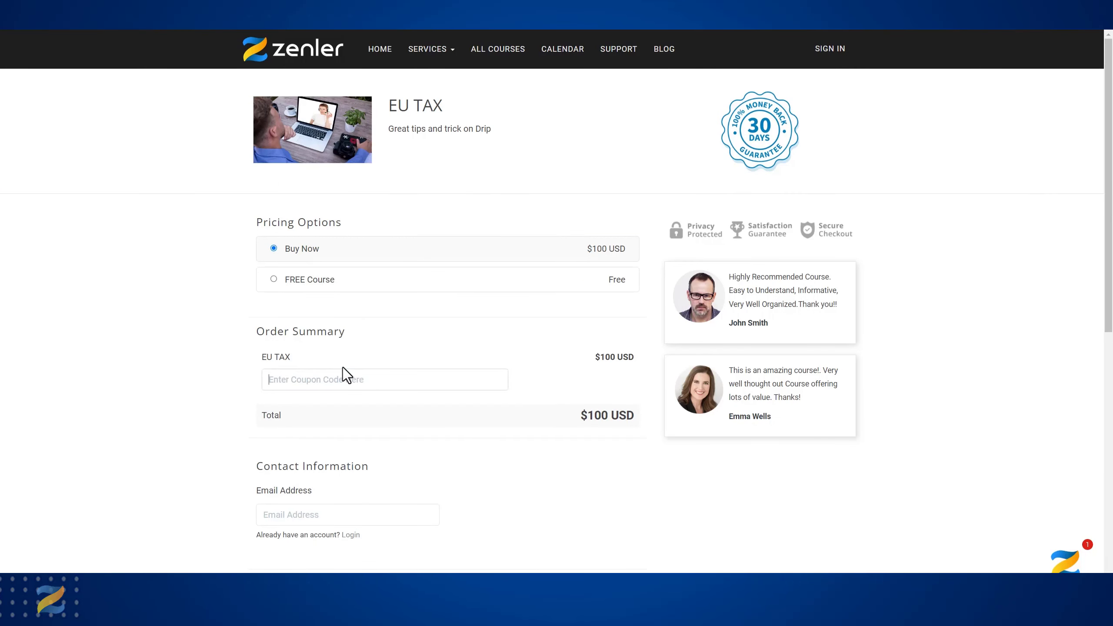
pyautogui.hotkey('ctrl', 'v')
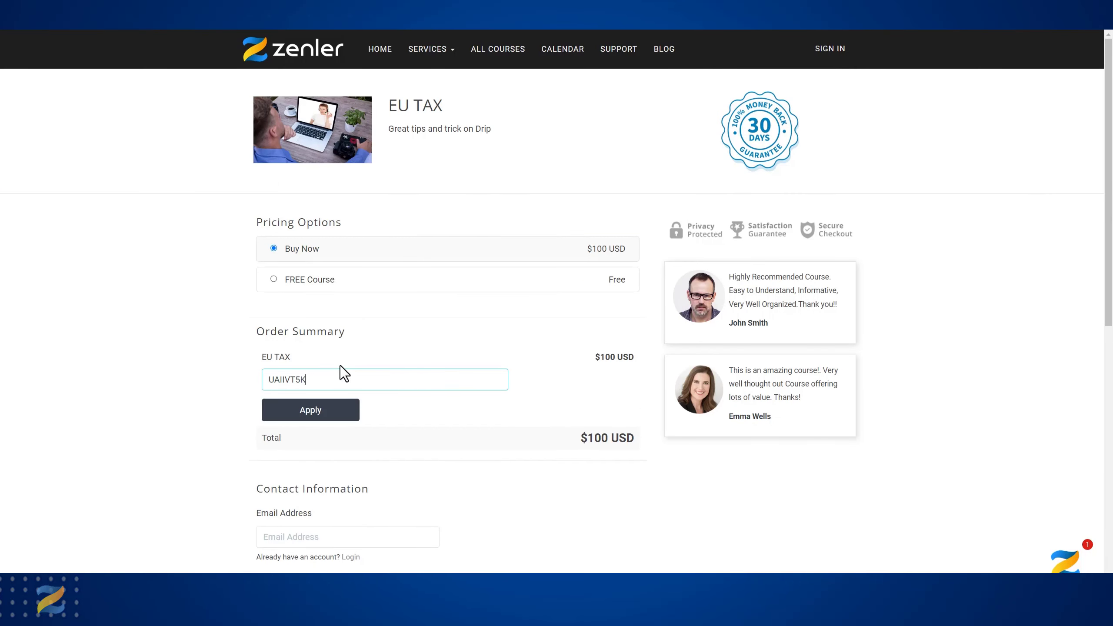
pyautogui.click(301, 409)
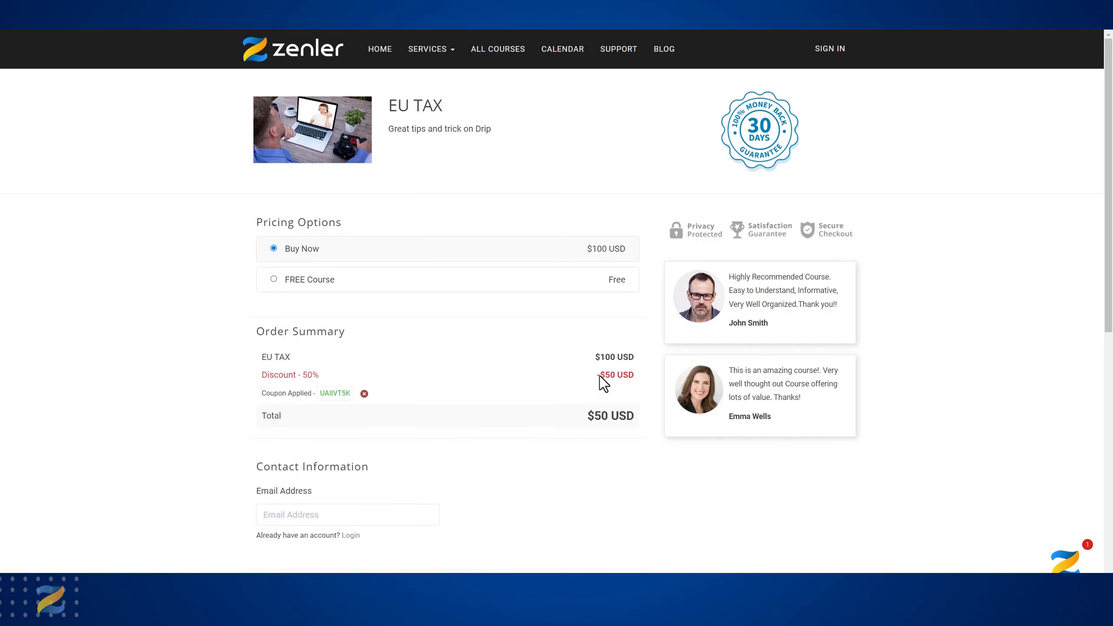
pyautogui.moveTo(599, 376)
pyautogui.mouseDown()
pyautogui.moveTo(644, 376)
pyautogui.moveTo(595, 375)
pyautogui.mouseUp()
pyautogui.click(539, 481)
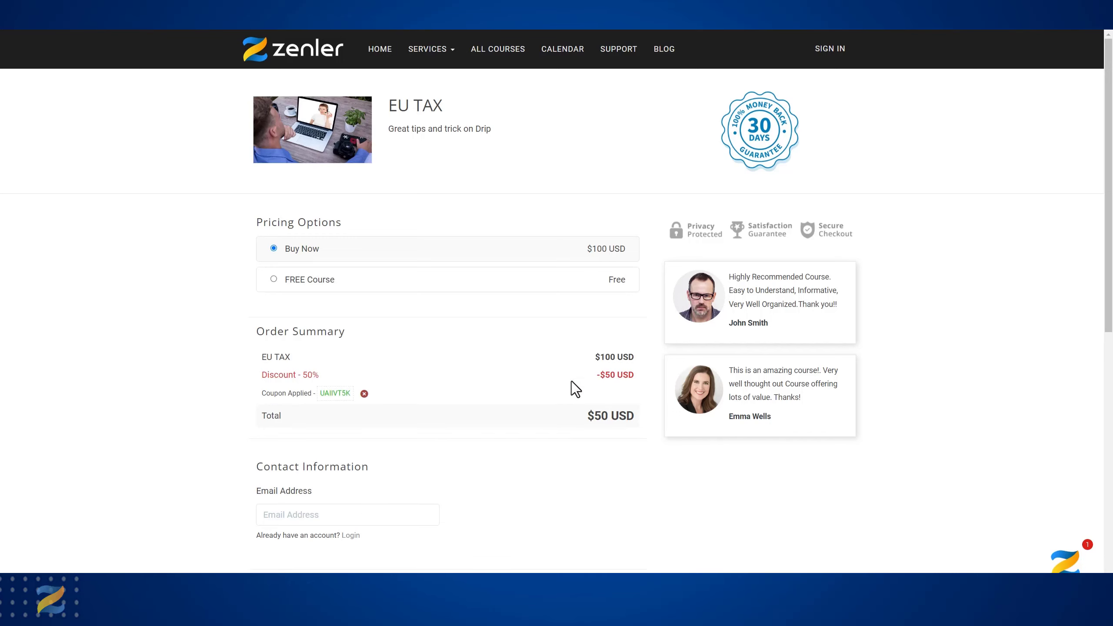